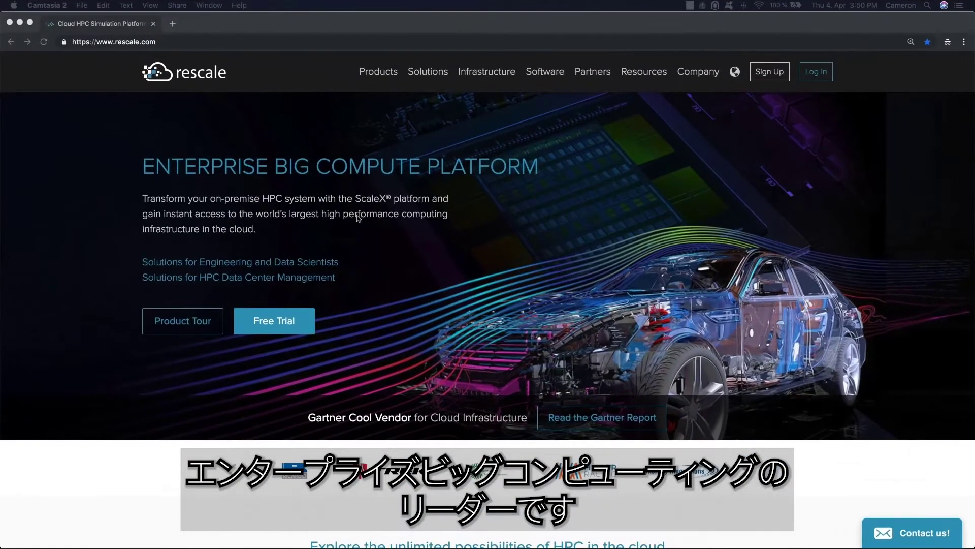
- Sign in with the saved account credentials and the MFA verification code
scroll(359, 218, "down", 3)
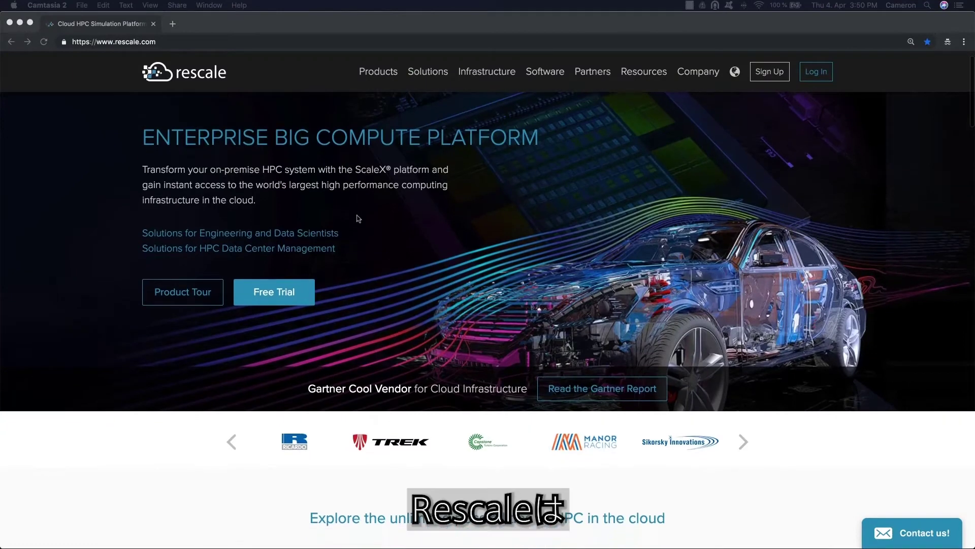
scroll(359, 219, "up", 1)
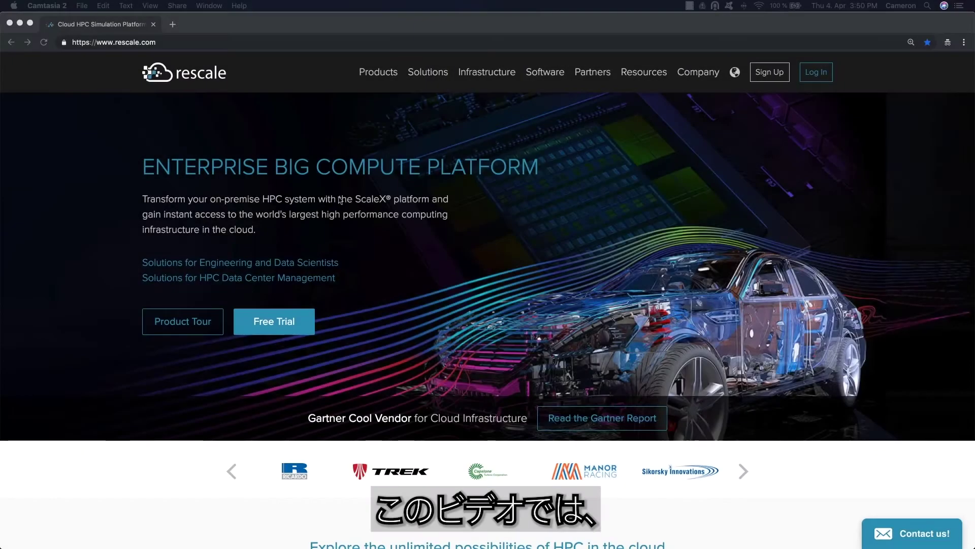
scroll(359, 219, "down", 3)
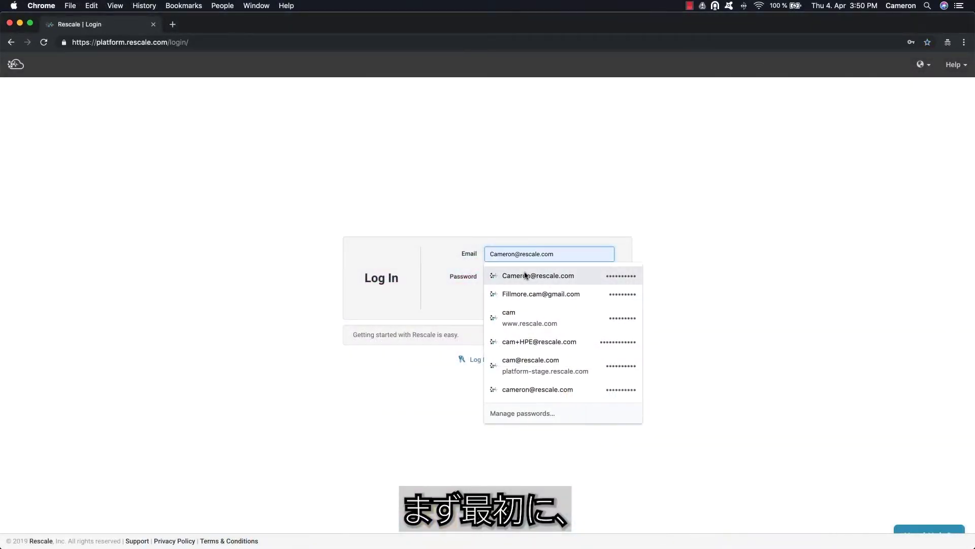
left_click(528, 276)
left_click(503, 300)
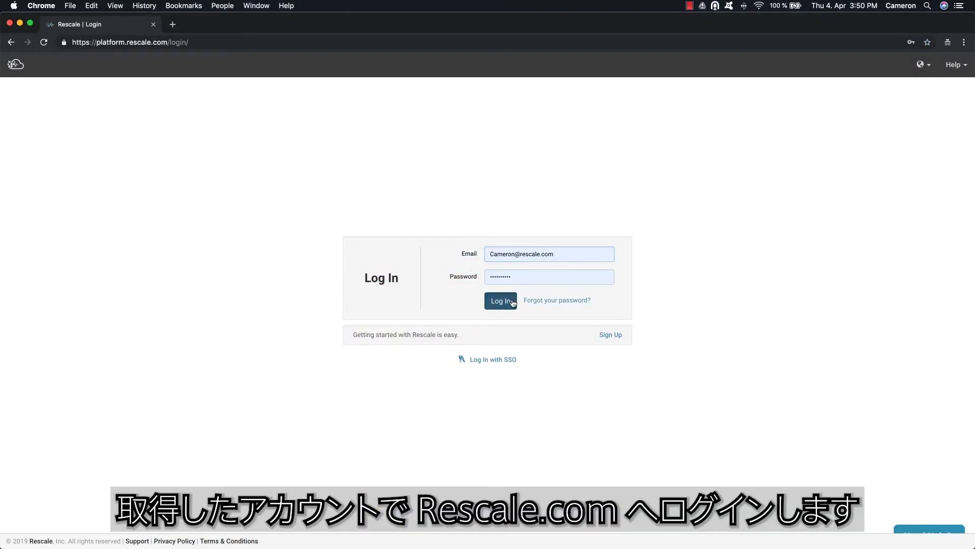
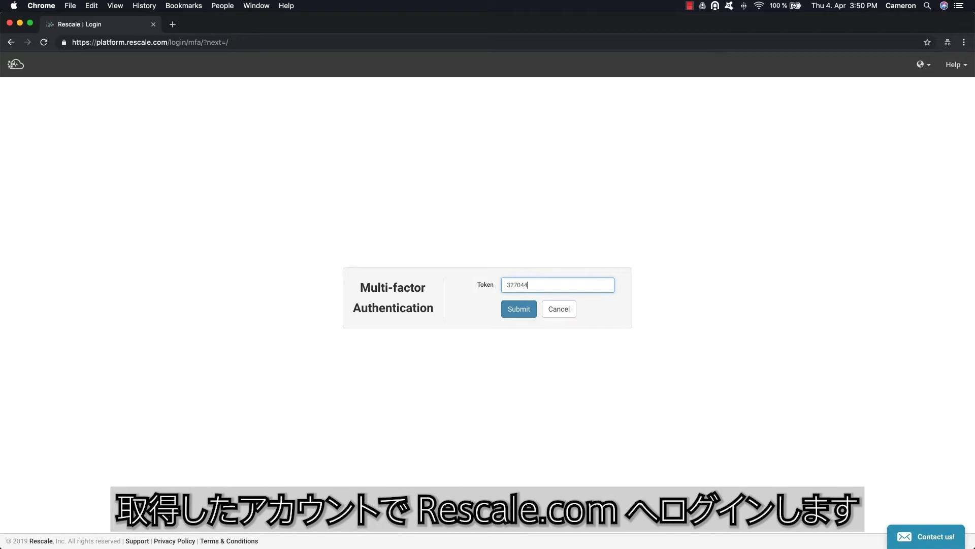
left_click(516, 315)
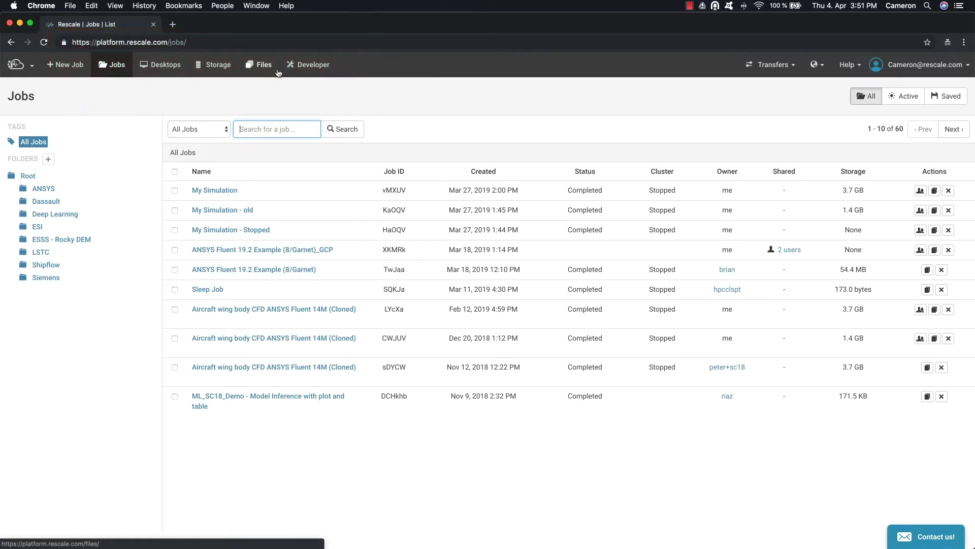
- Browse the Help, account and Rescale logo admin menus
left_click(848, 66)
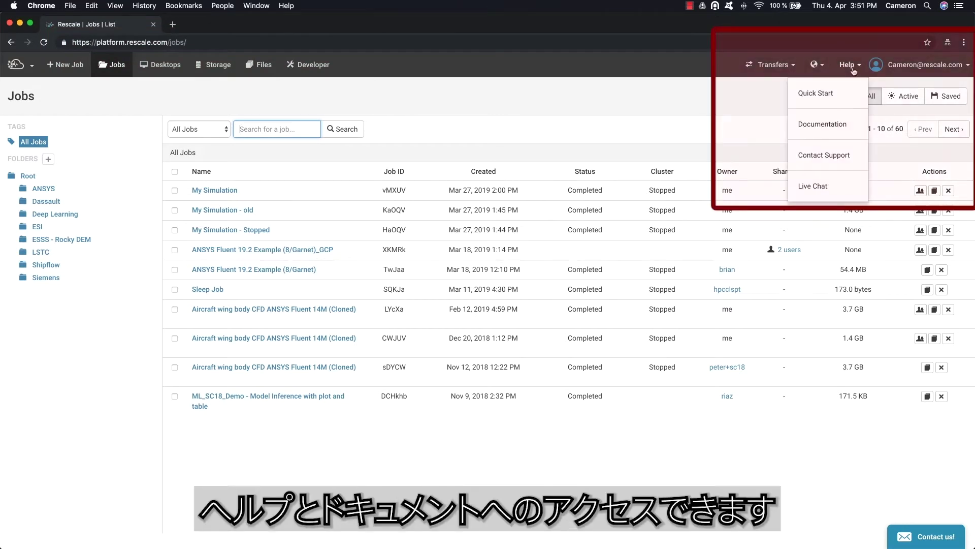
left_click(917, 66)
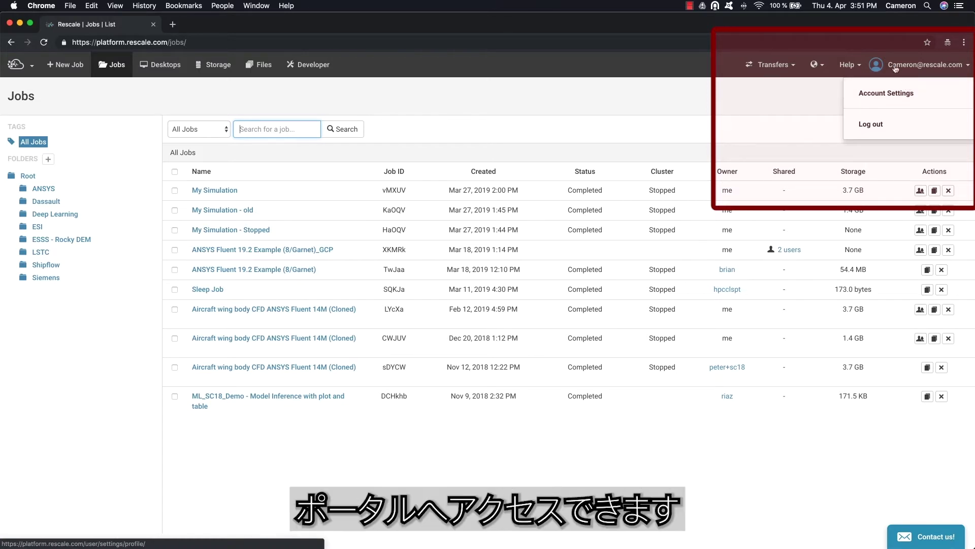
left_click(861, 64)
left_click(891, 67)
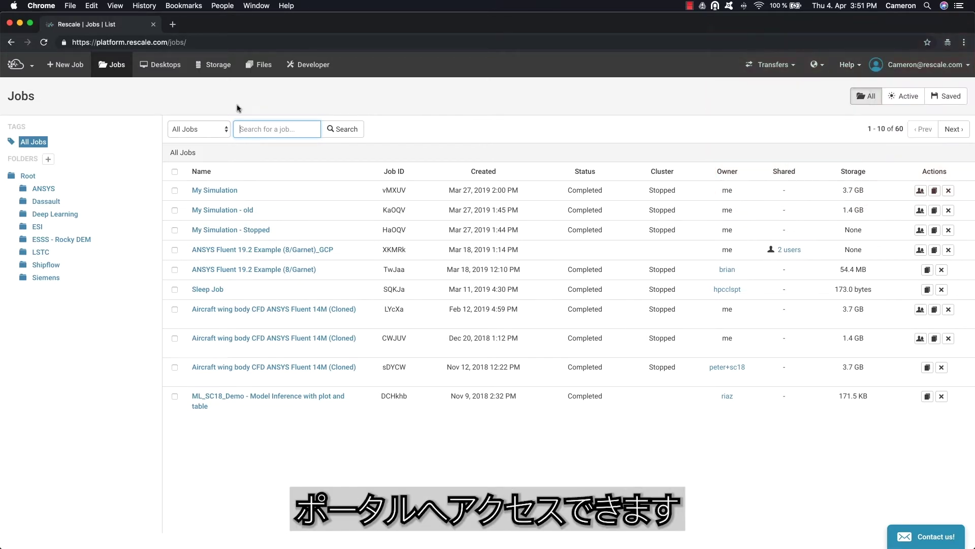
left_click(18, 64)
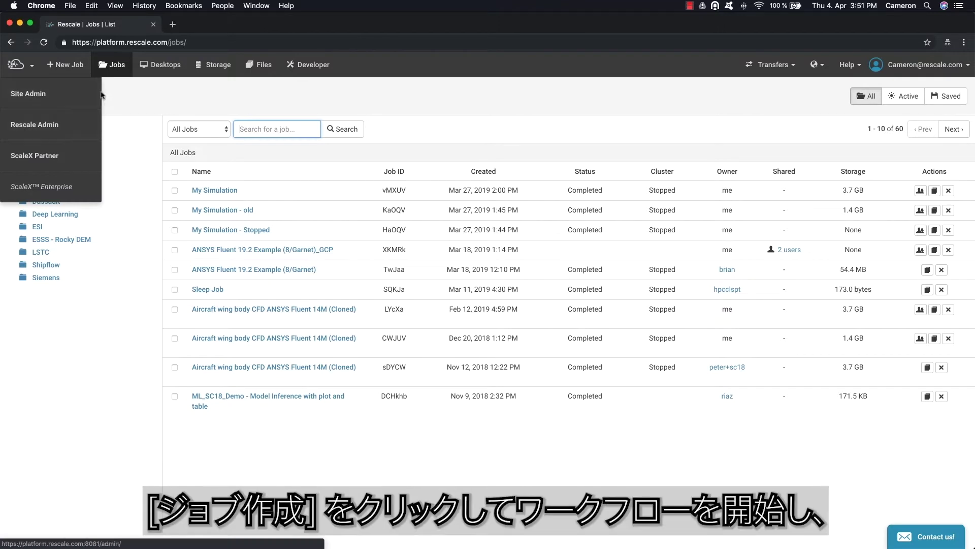
- Create a new job named 'My Simulation' with job type Basic
left_click(76, 62)
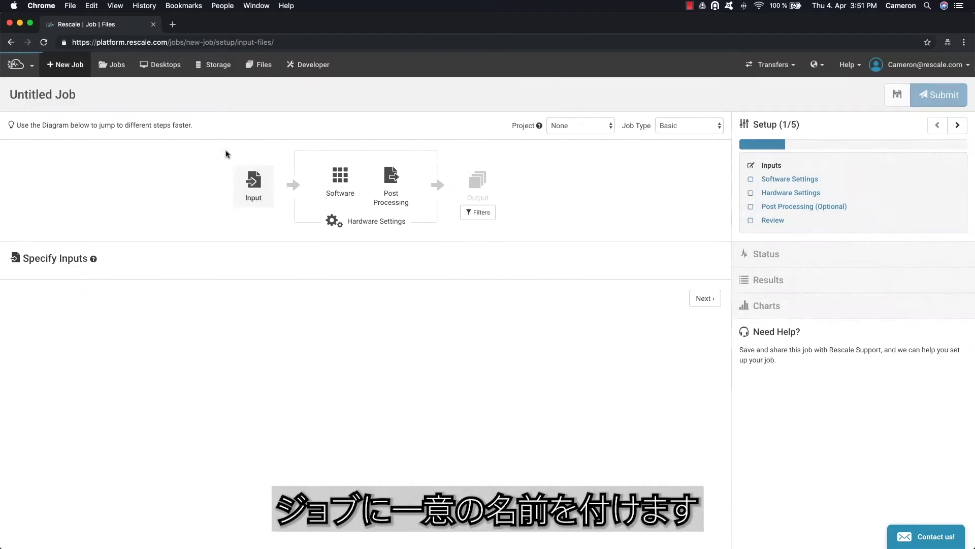
left_click(80, 96)
type("My Simulation")
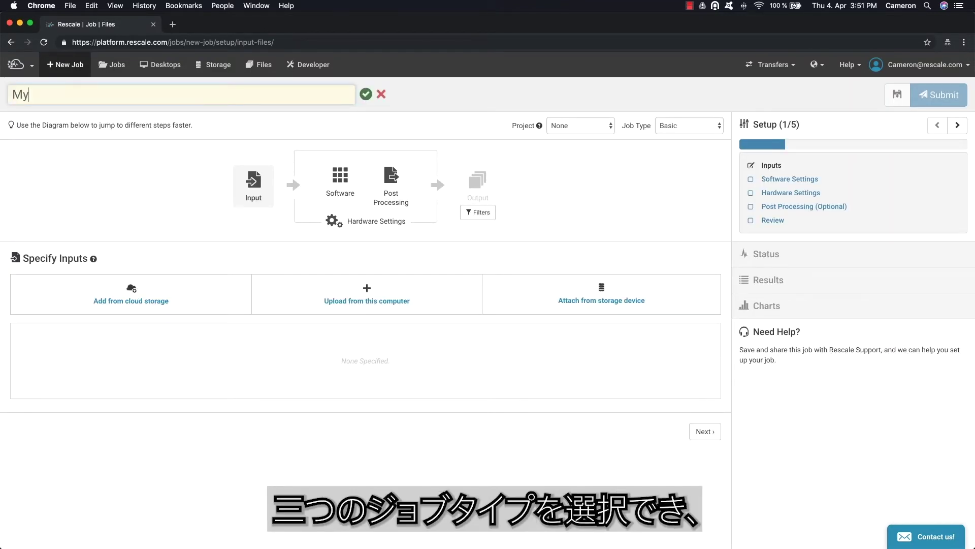
left_click(366, 93)
left_click(686, 127)
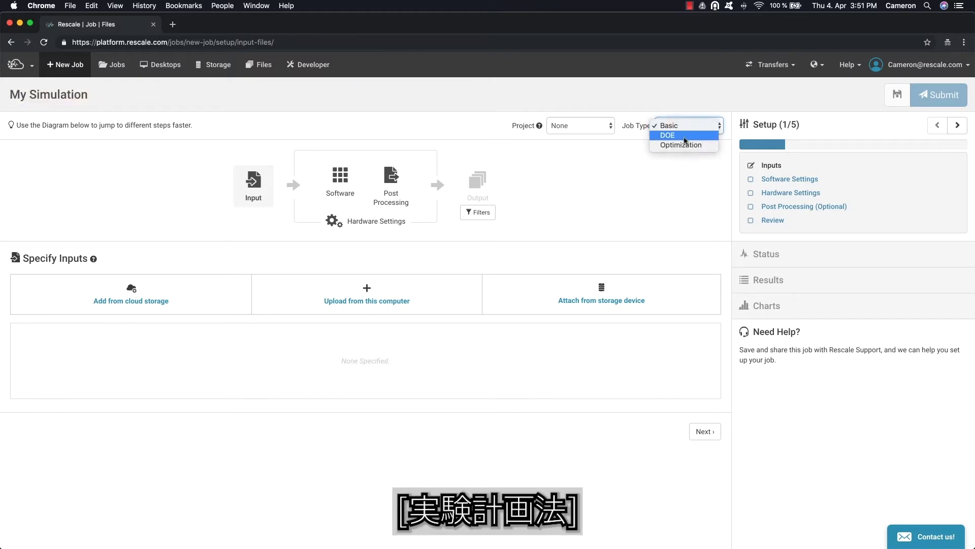
left_click(273, 222)
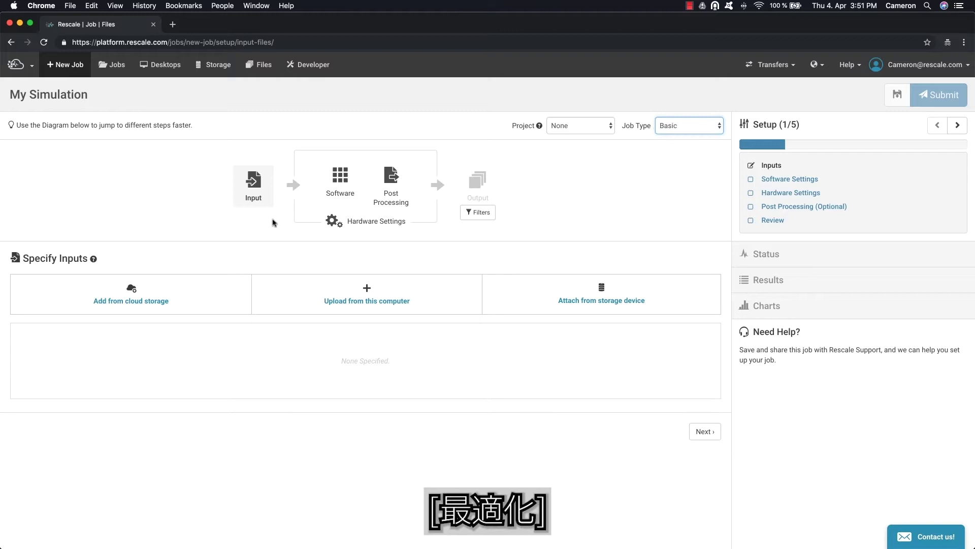
- Attach My Input Files.zip from cloud storage as the job input
left_click(335, 303)
left_click(741, 381)
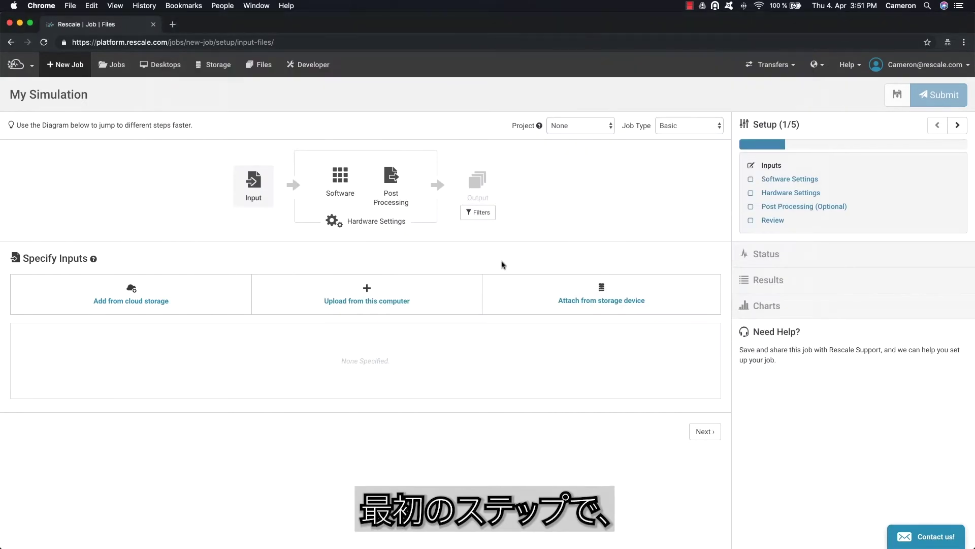
left_click(194, 305)
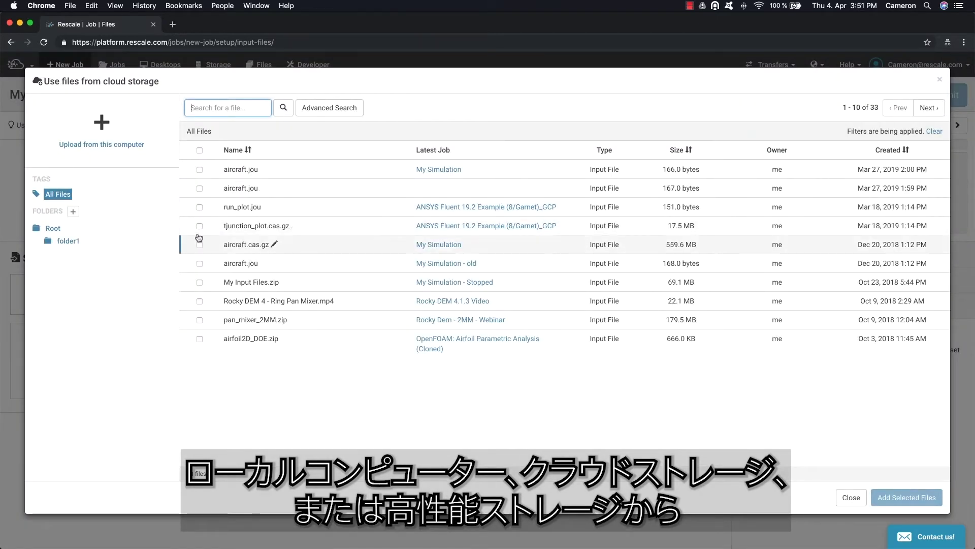
left_click(199, 283)
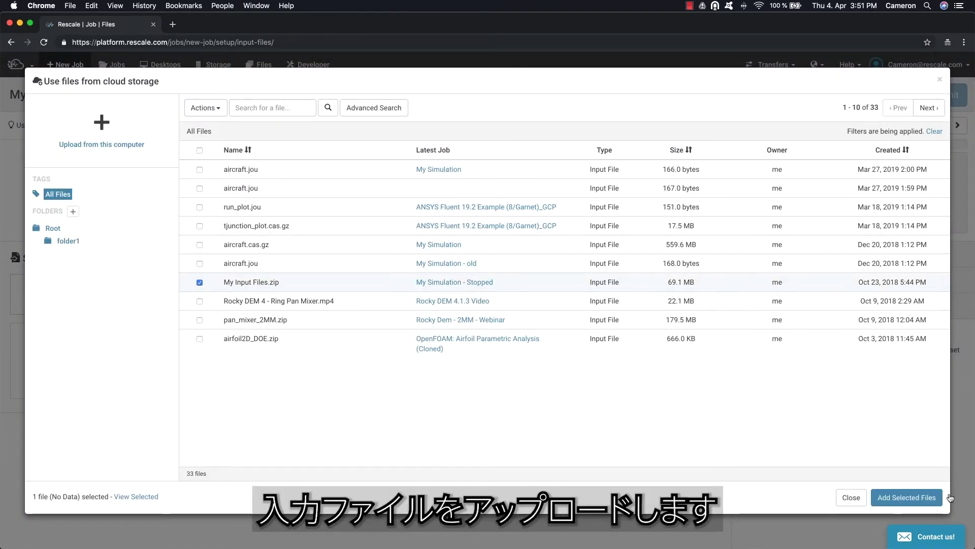
left_click(934, 497)
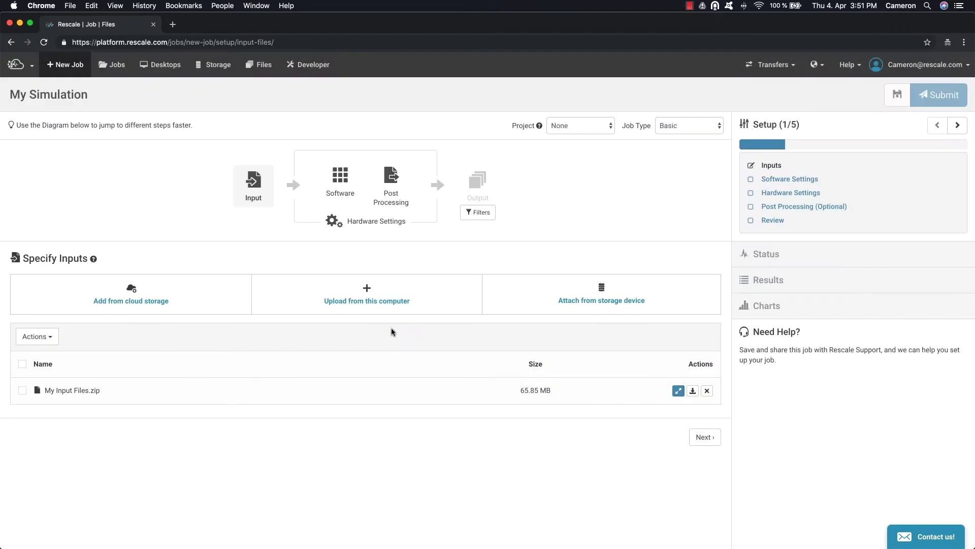
- Open the job's Software step and scroll through the Select Software catalogue
left_click(353, 188)
scroll(312, 361, "down", 4)
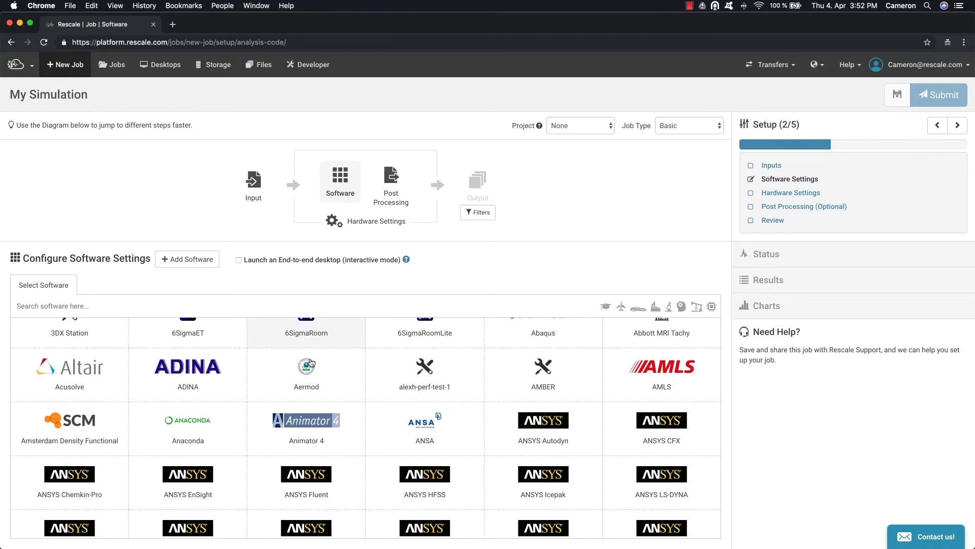
scroll(312, 362, "down", 12)
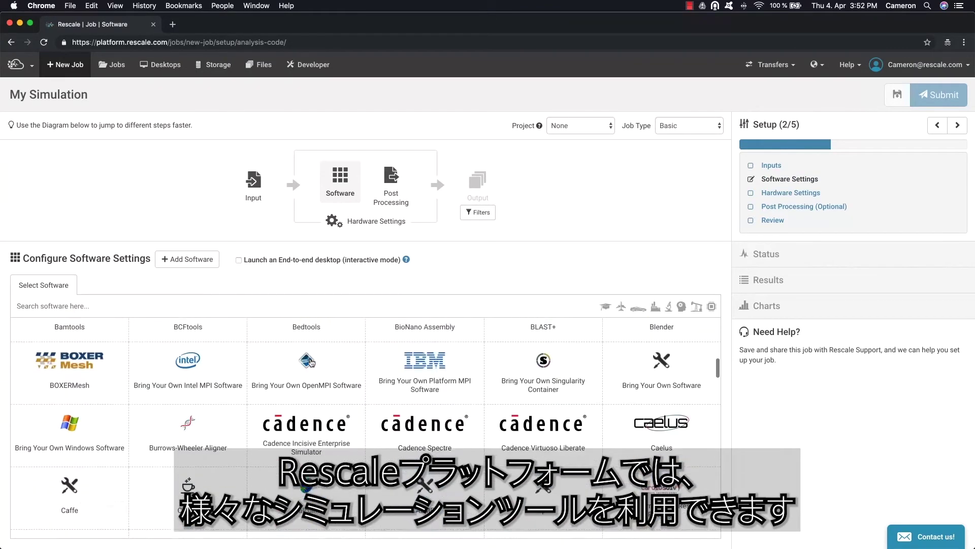
scroll(312, 361, "down", 15)
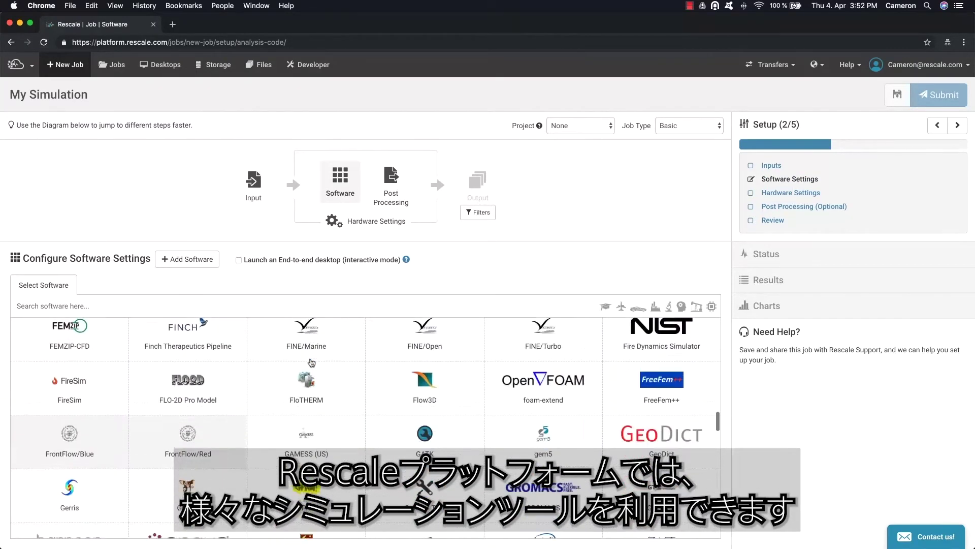
scroll(311, 362, "down", 15)
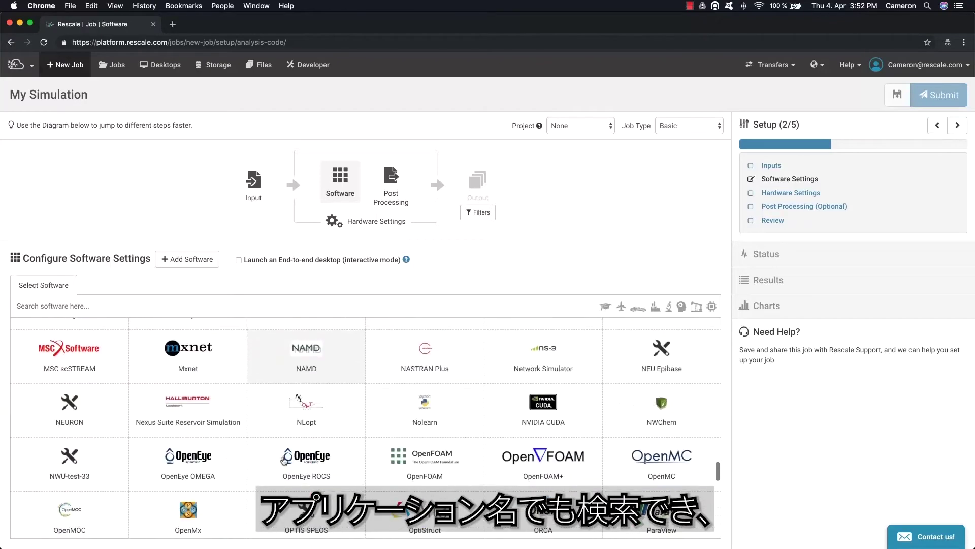
scroll(284, 461, "up", 20)
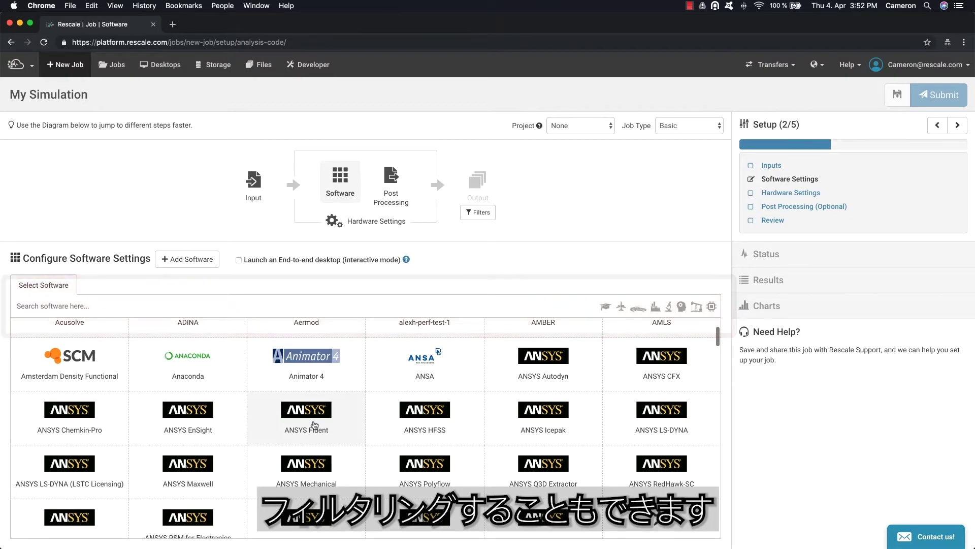
- Choose ANSYS Fluent version 2019 R1 as the job's software
left_click(314, 424)
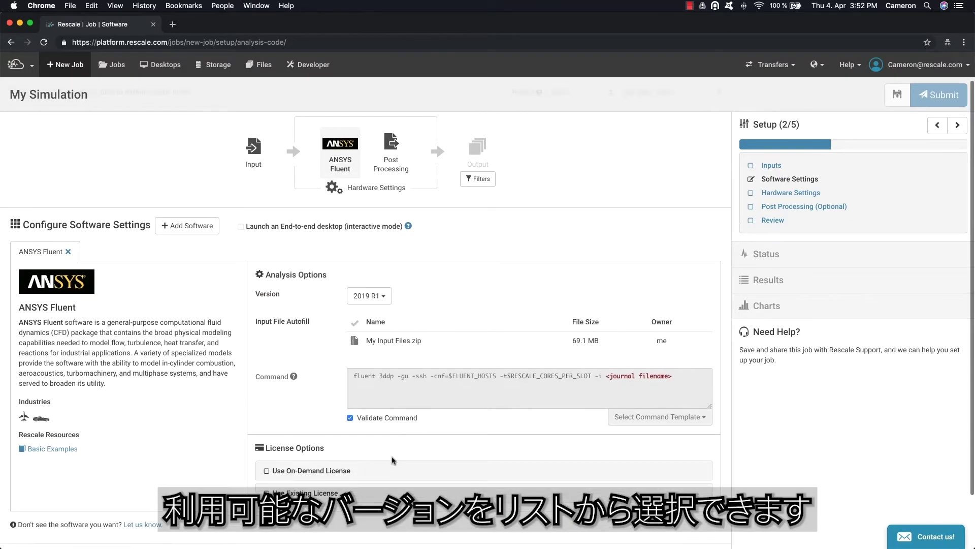
left_click(382, 293)
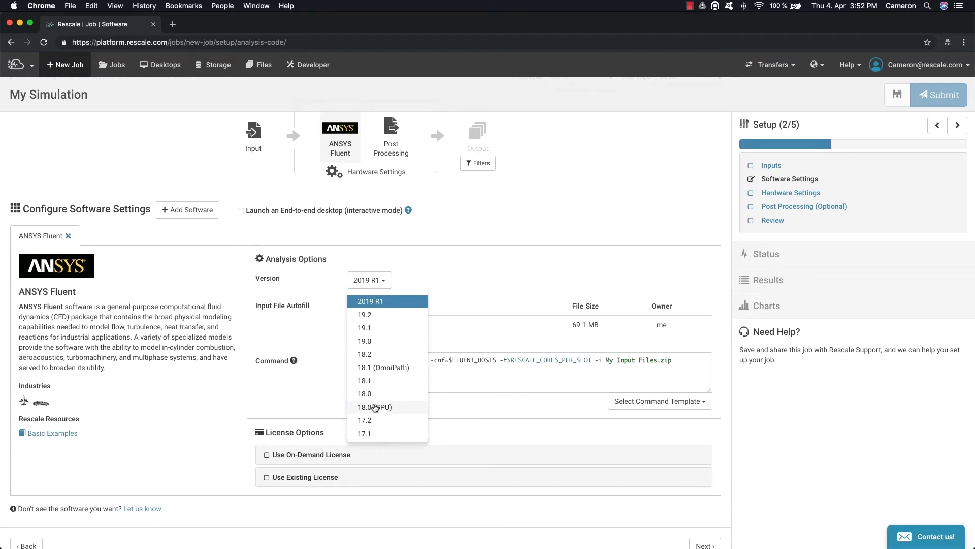
left_click(279, 364)
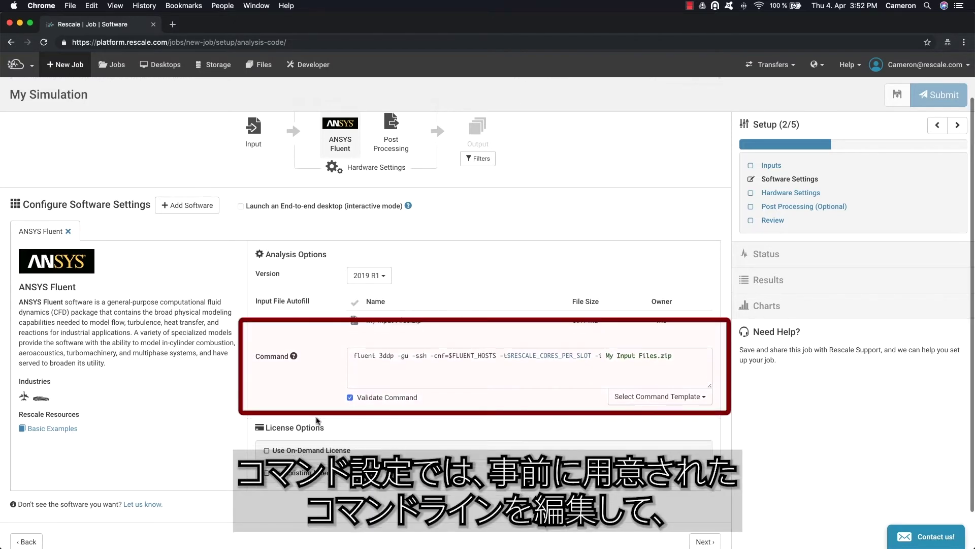
- Try an on-demand Rescale Trial license, then switch to Use Existing License
scroll(311, 430, "down", 2)
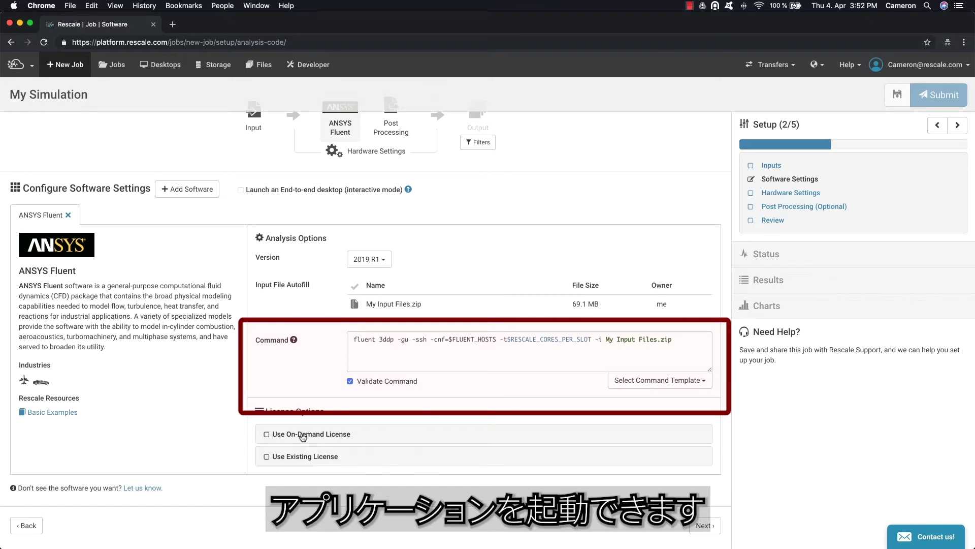
left_click(302, 435)
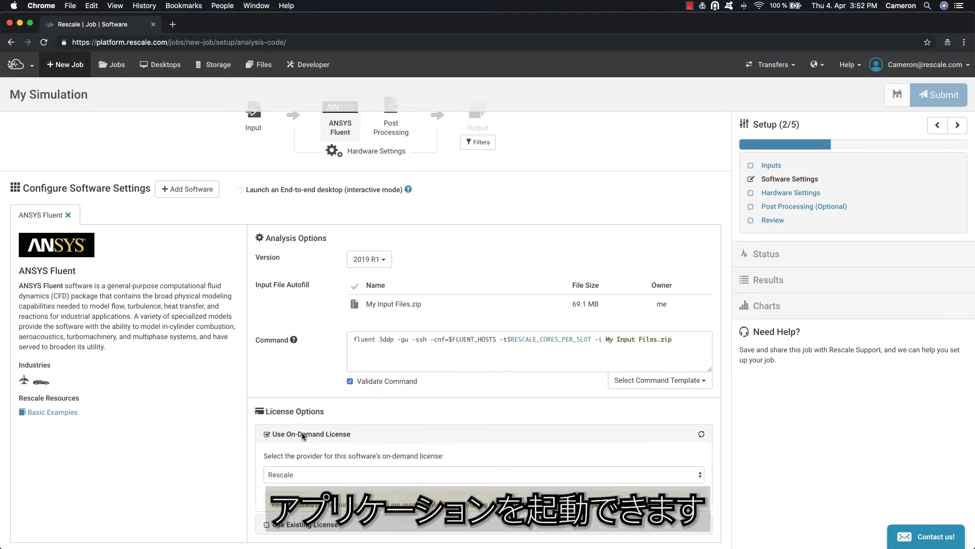
scroll(315, 426, "down", 3)
left_click(316, 432)
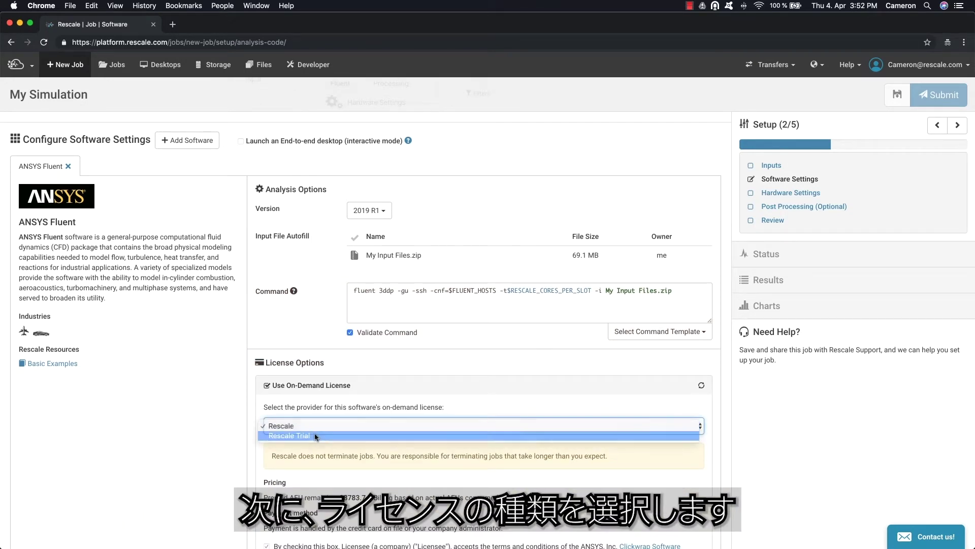
left_click(316, 436)
scroll(315, 436, "down", 3)
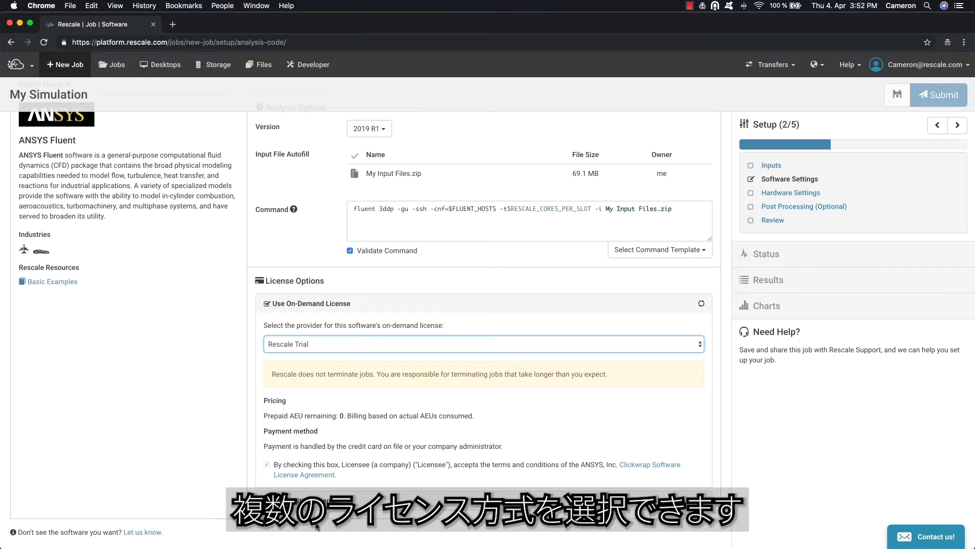
scroll(488, 305, "down", 2)
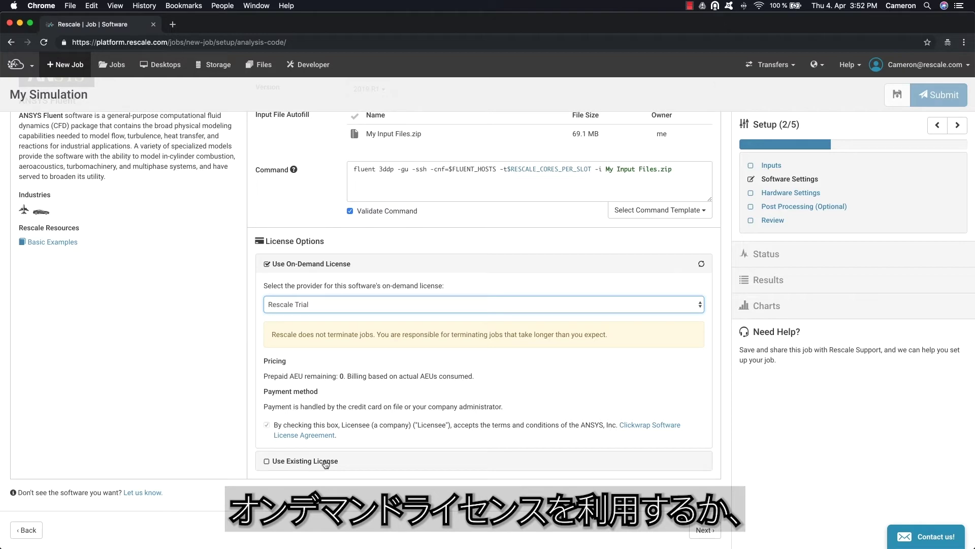
left_click(325, 461)
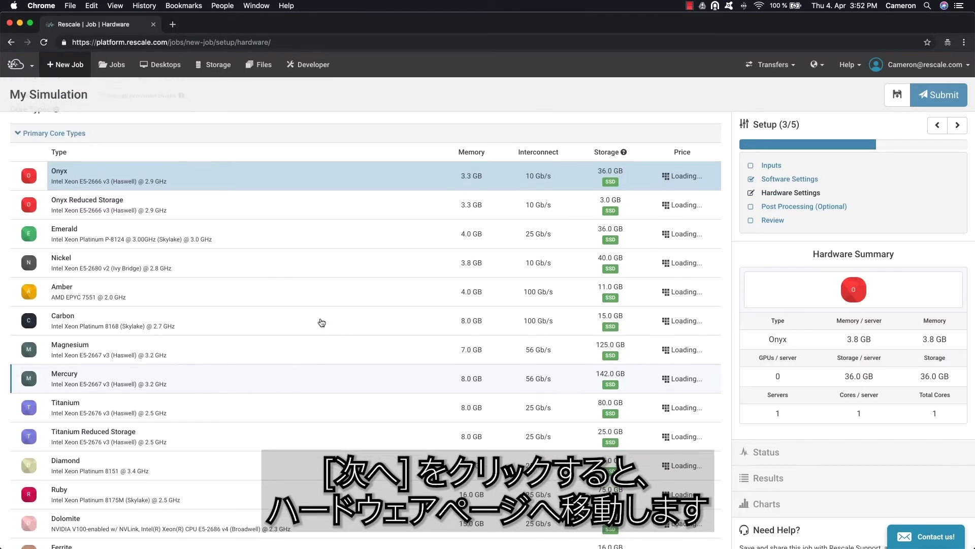
- Expand the Specialty Core Types list to reach the Onyx core type
scroll(320, 321, "down", 8)
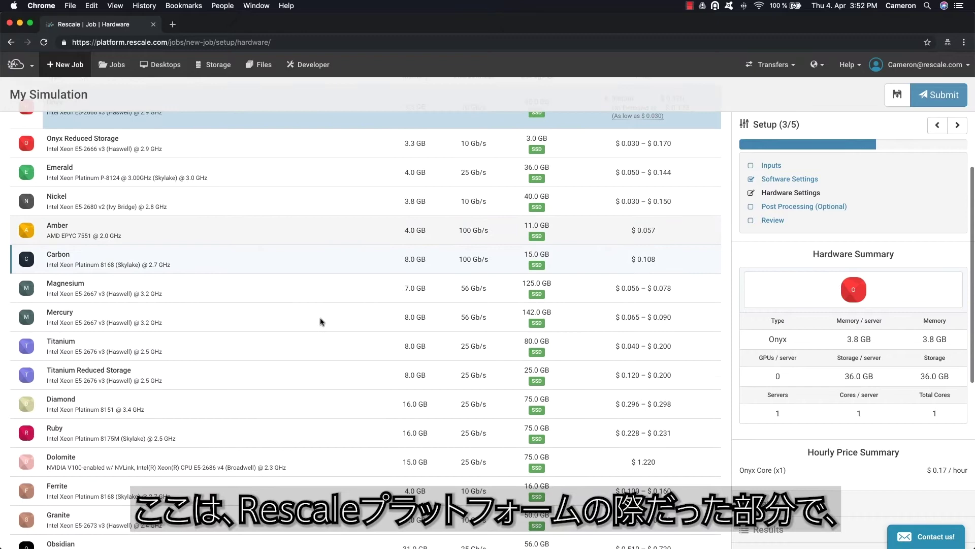
scroll(322, 323, "down", 5)
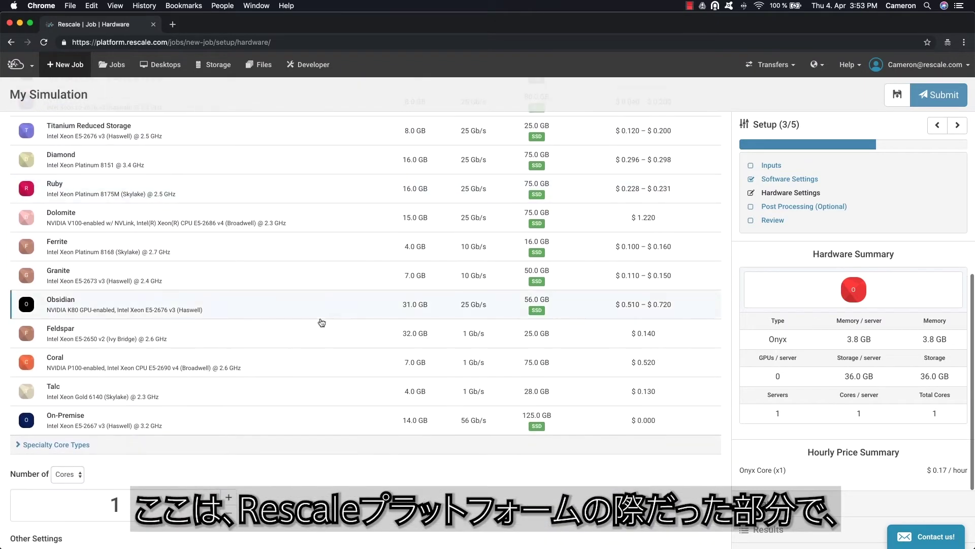
left_click(68, 448)
scroll(146, 464, "down", 18)
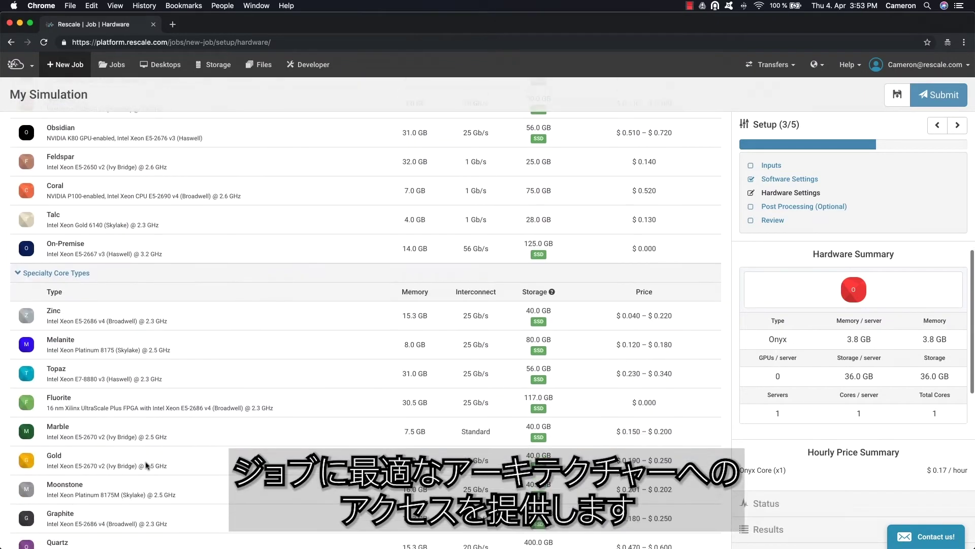
scroll(146, 465, "down", 10)
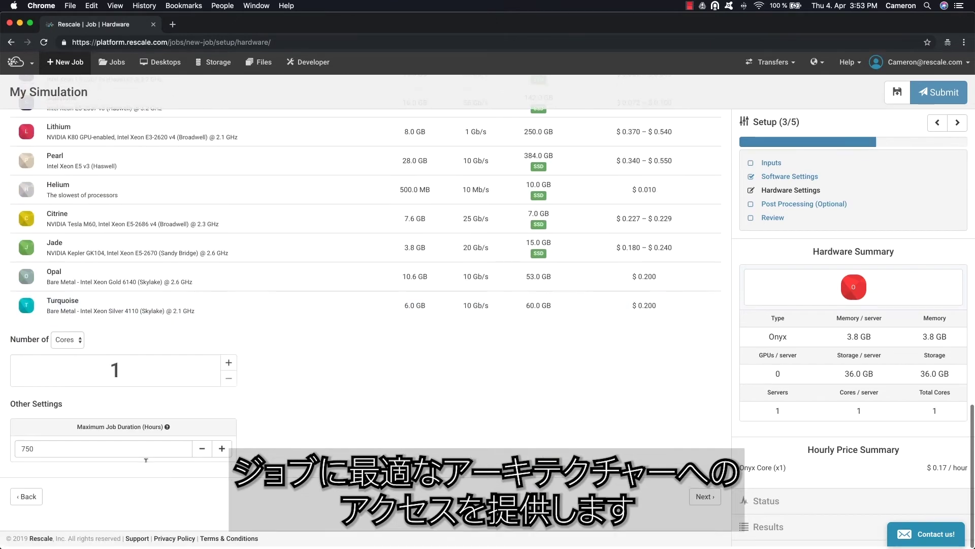
- Raise the Onyx core count to 378 across 21 servers
left_click(229, 366)
left_click(228, 365)
left_click(228, 366)
left_click(228, 365)
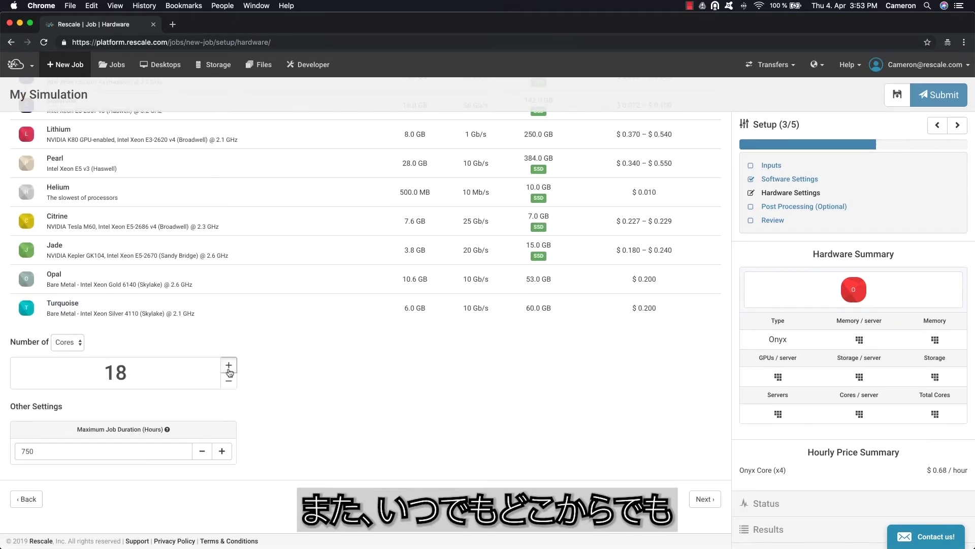
left_click(229, 369)
left_click(228, 369)
left_click(228, 369)
left_click(229, 369)
left_click(228, 369)
left_click(228, 369)
left_click(229, 368)
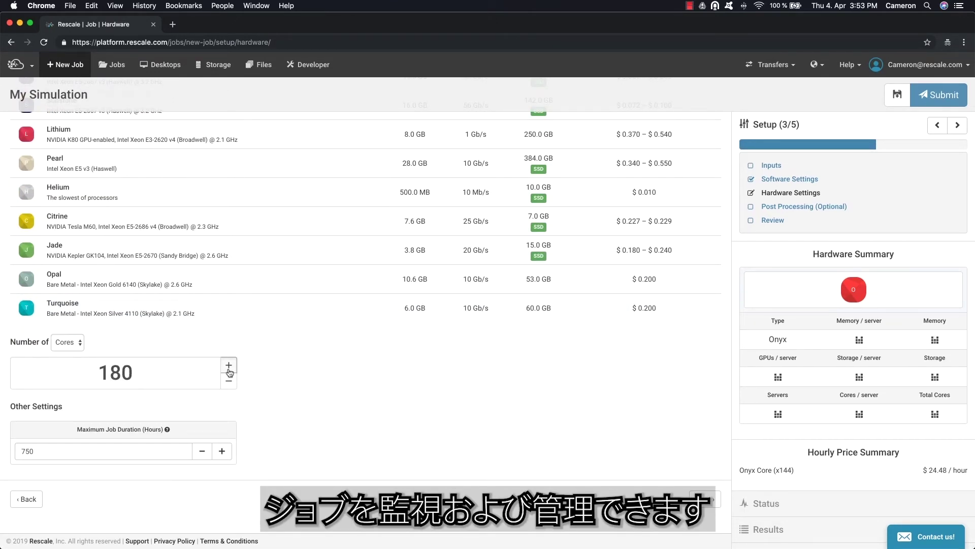
left_click(229, 369)
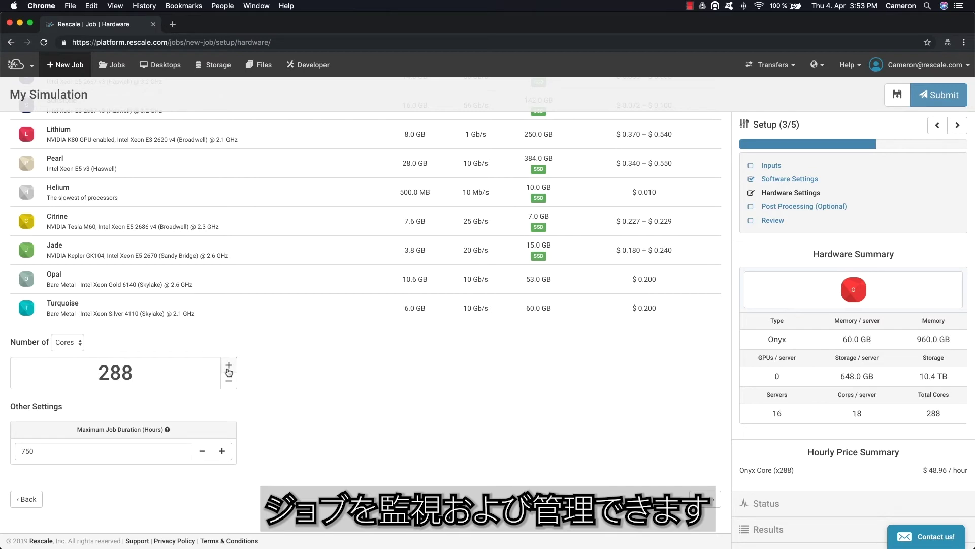
left_click(229, 368)
left_click(228, 369)
left_click(229, 368)
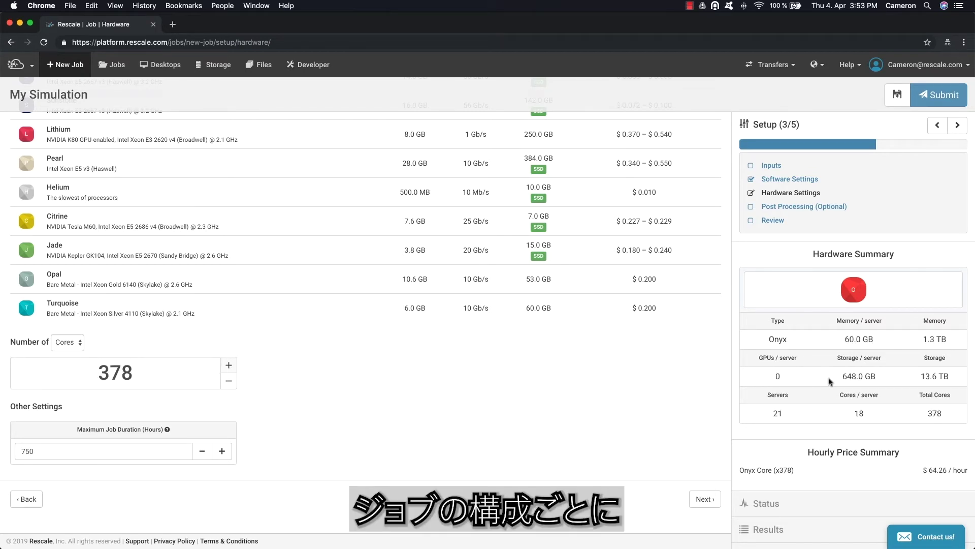
scroll(830, 380, "down", 2)
scroll(641, 278, "up", 1)
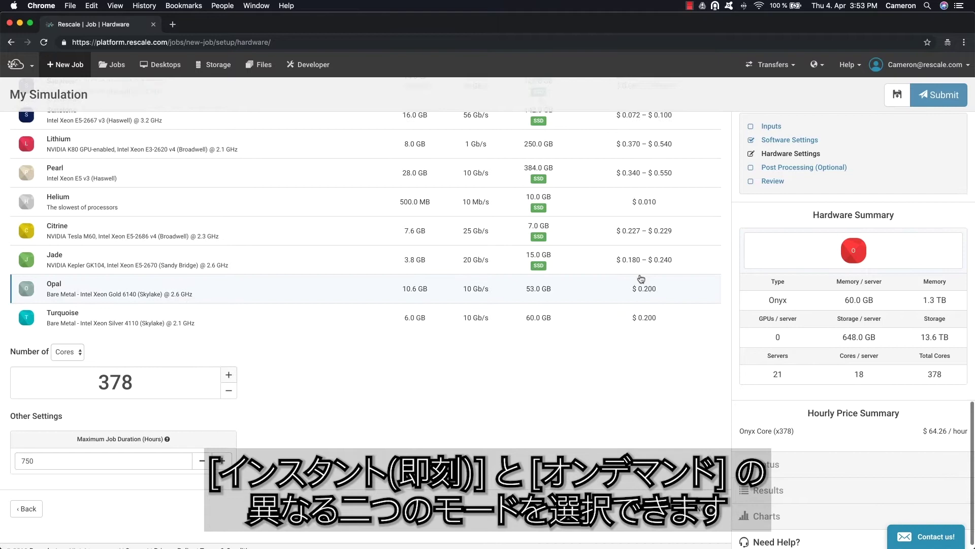
scroll(641, 279, "up", 15)
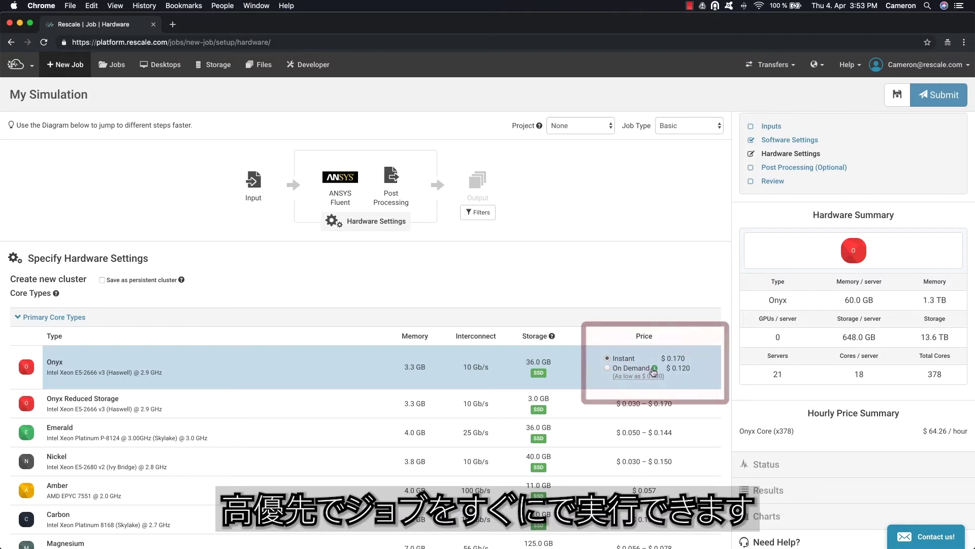
- Check the Onyx On Demand price: $0.170 per core-hour, $64.26 per hour
mouse_move(655, 373)
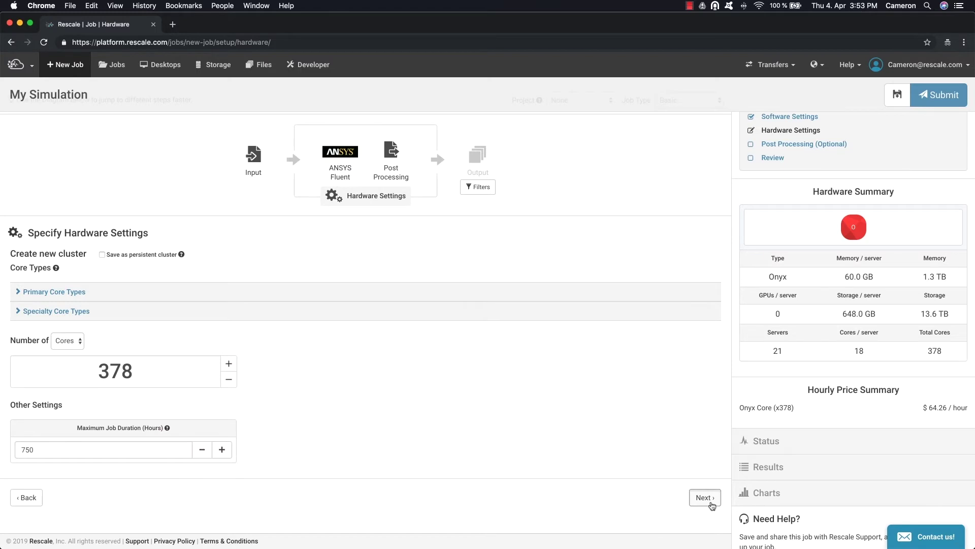
- Advance past Post Processing to the Review page and check the Basic Job Summary
left_click(704, 497)
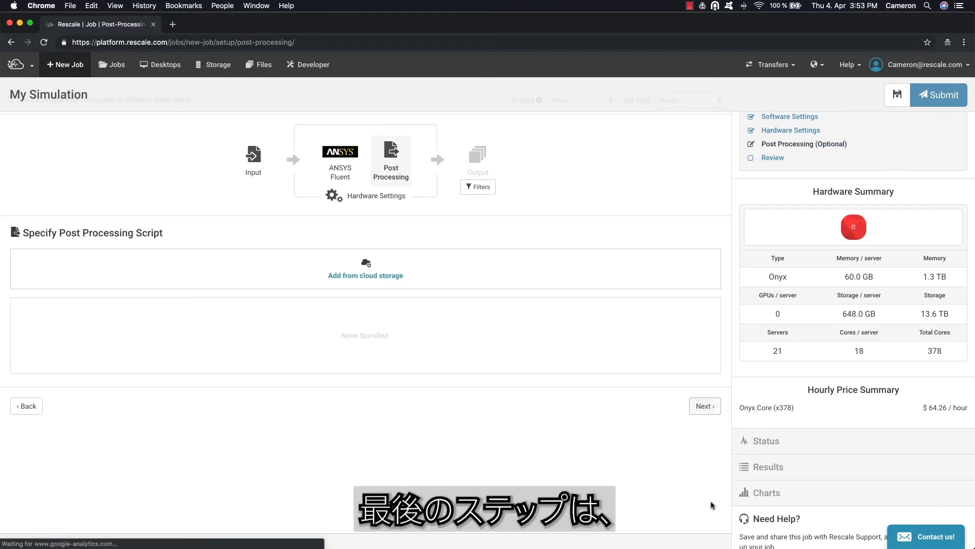
left_click(711, 407)
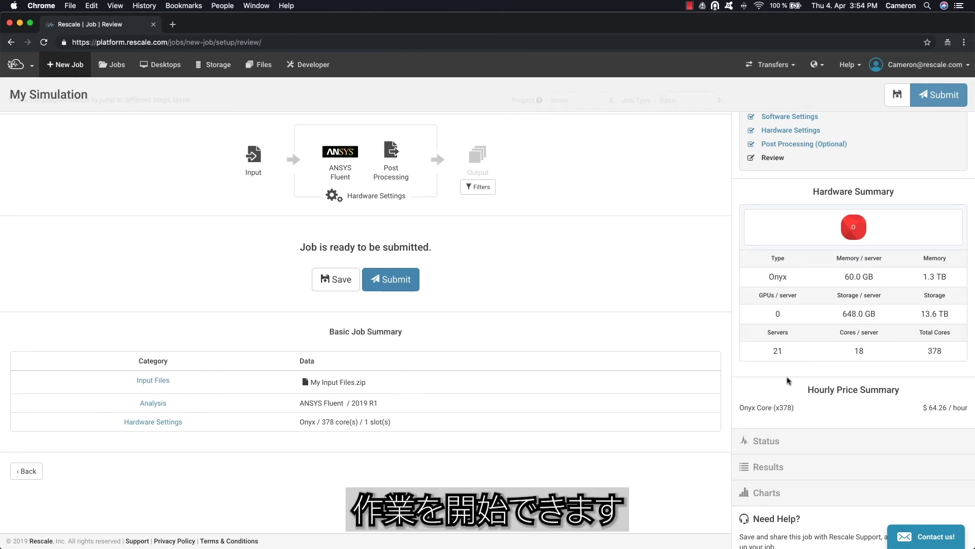
scroll(836, 441, "down", 1)
scroll(835, 441, "up", 5)
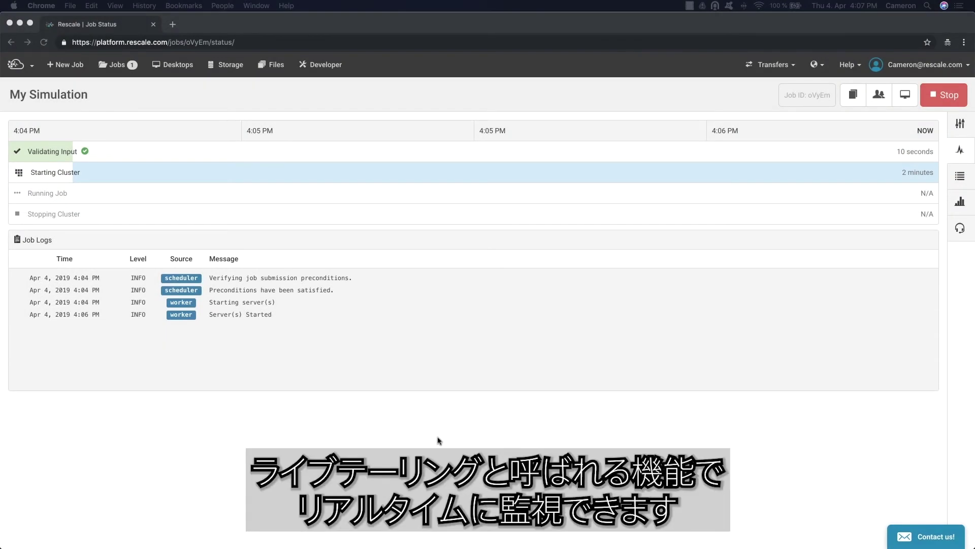
- Refresh the Live Tailing files and preview contours.png and residual.png
scroll(439, 440, "down", 2)
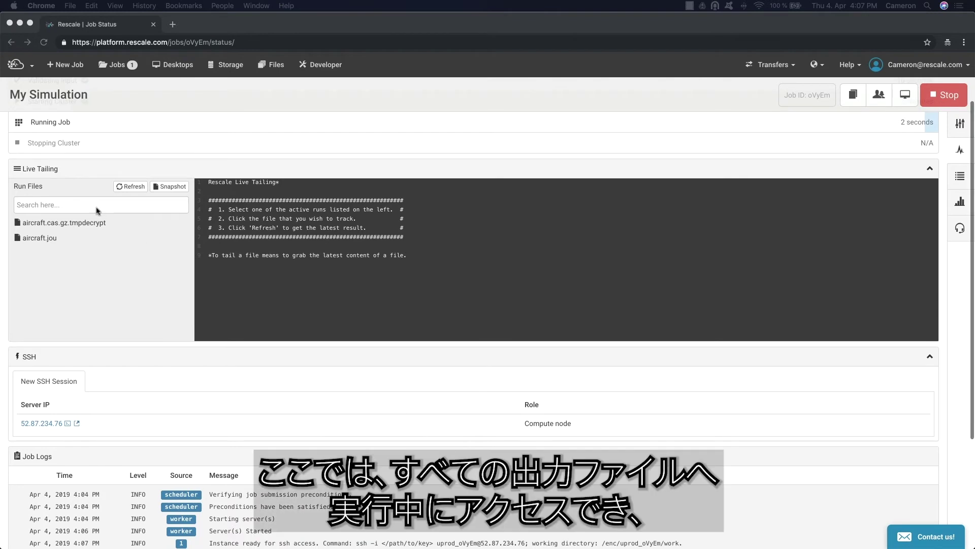
left_click(120, 188)
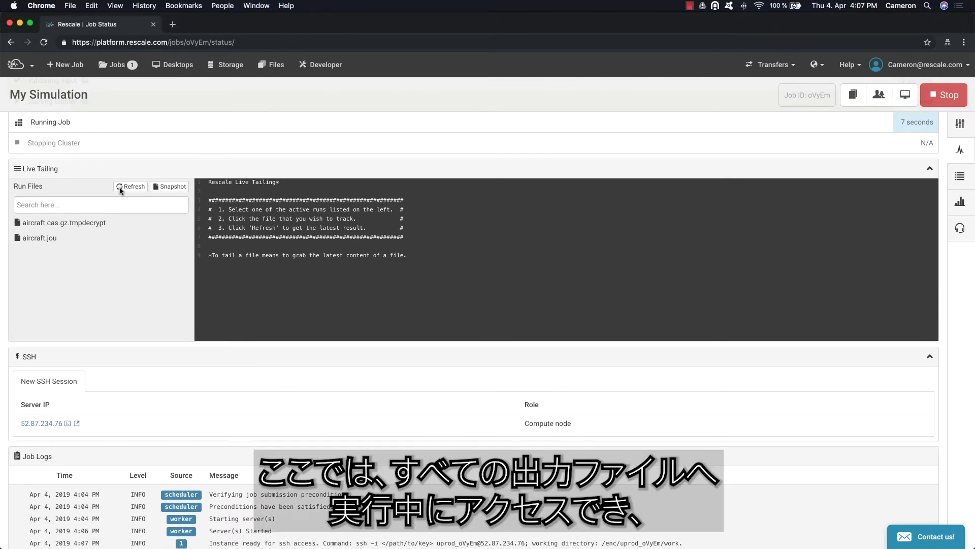
left_click(56, 358)
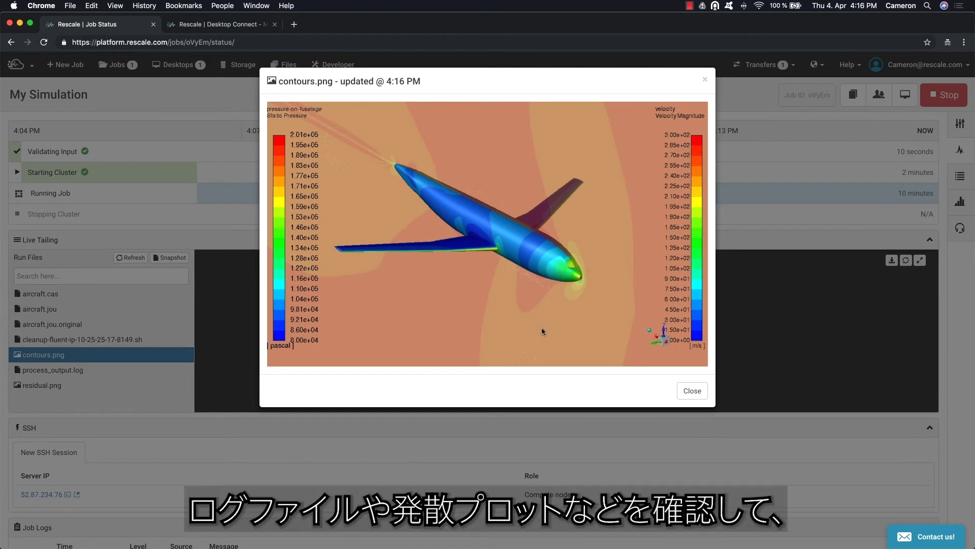
left_click(699, 398)
left_click(25, 387)
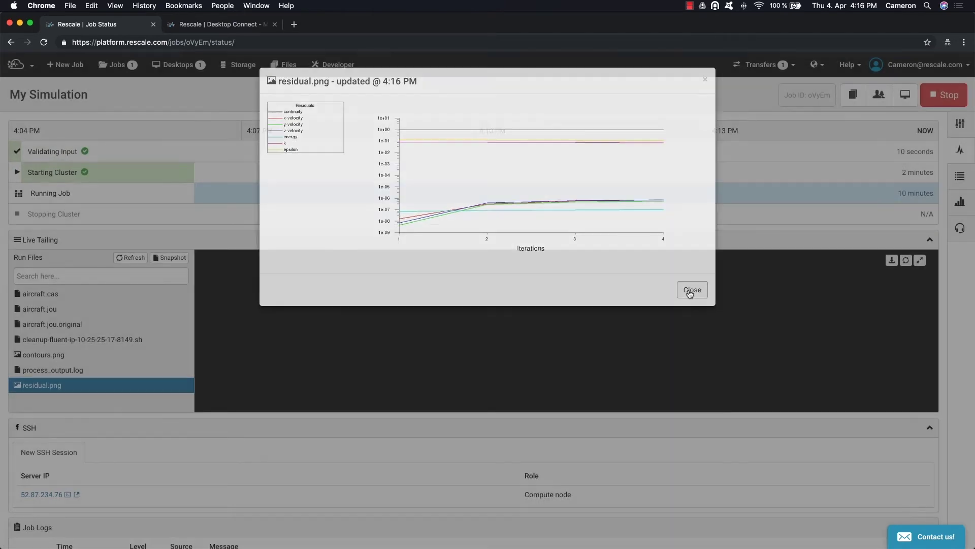
left_click(689, 291)
left_click(689, 5)
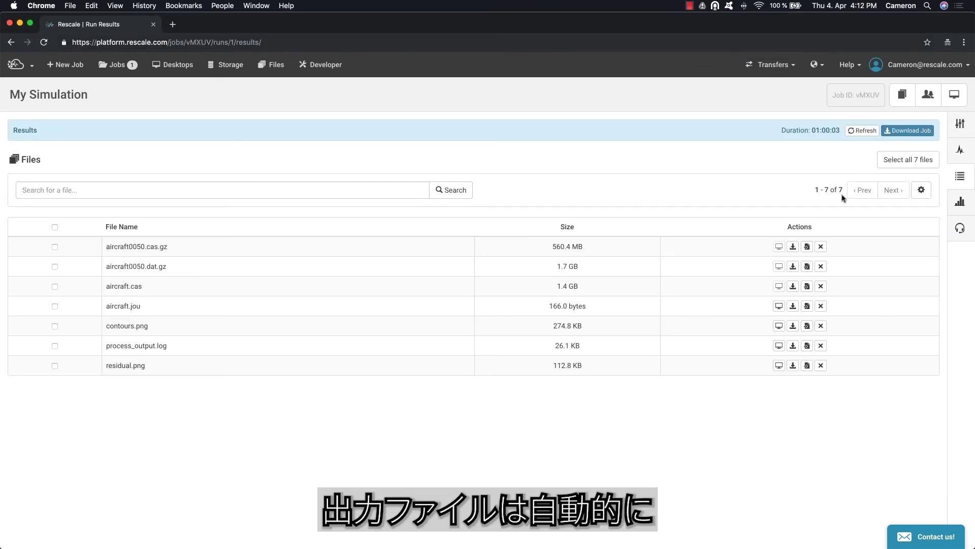
- Select all 7 result files and download them (3.7 GB)
left_click(891, 161)
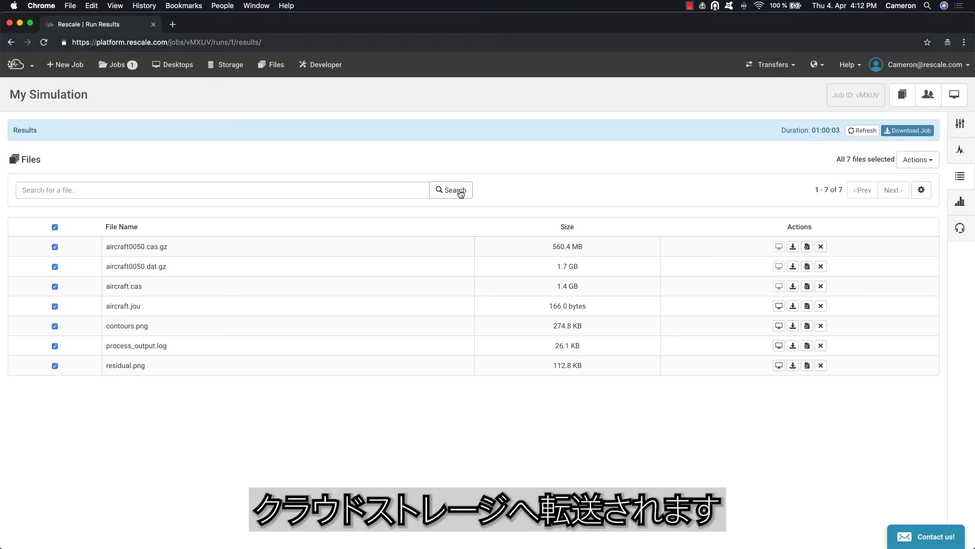
left_click(915, 161)
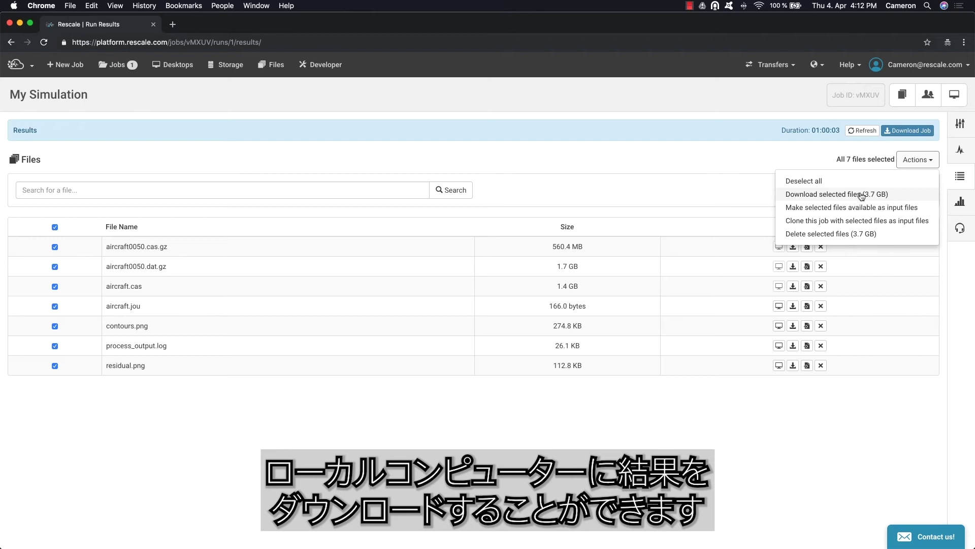
left_click(861, 195)
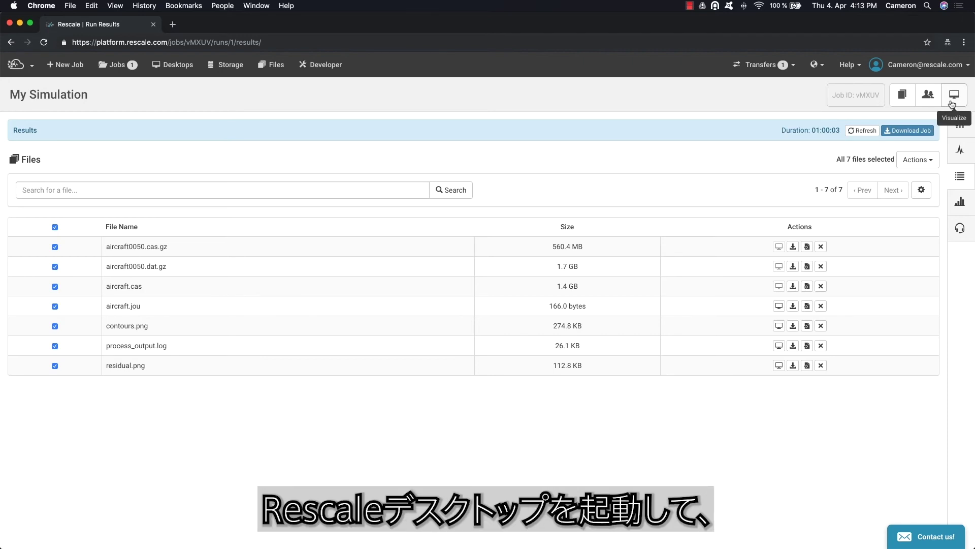
- Launch a Windows Onyx visualization desktop limited to 1 hour and show its connection options
left_click(952, 103)
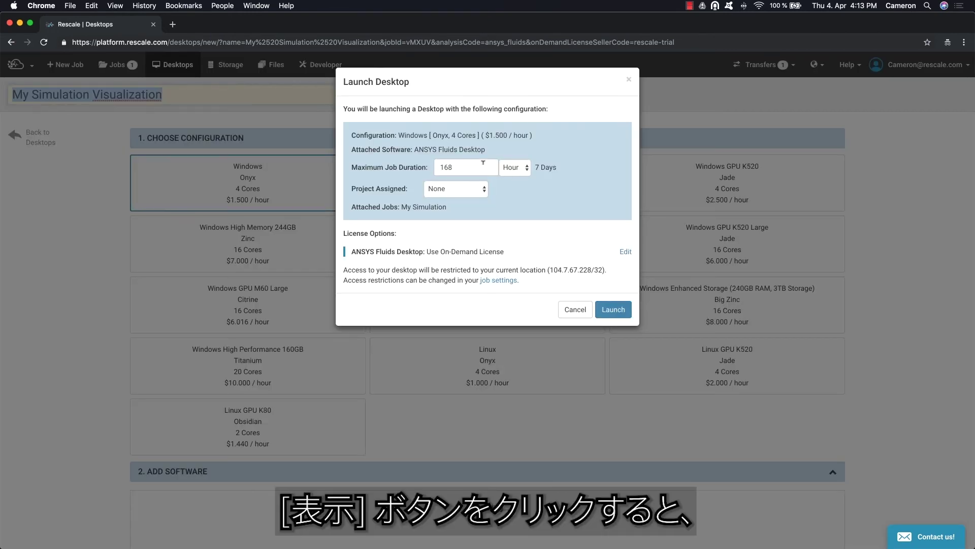
left_click(463, 163)
key("BackSpace")
key("BackSpace")
key("BackSpace")
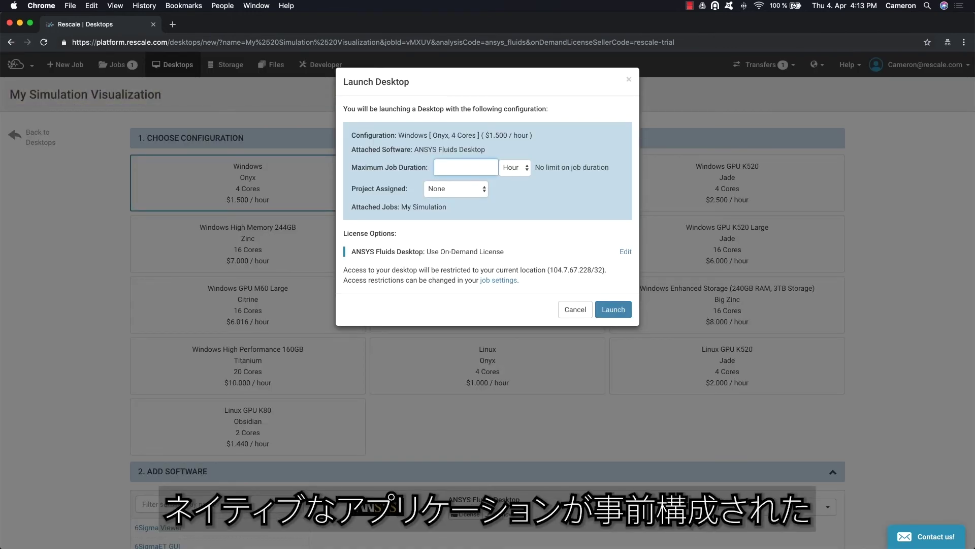
type("1")
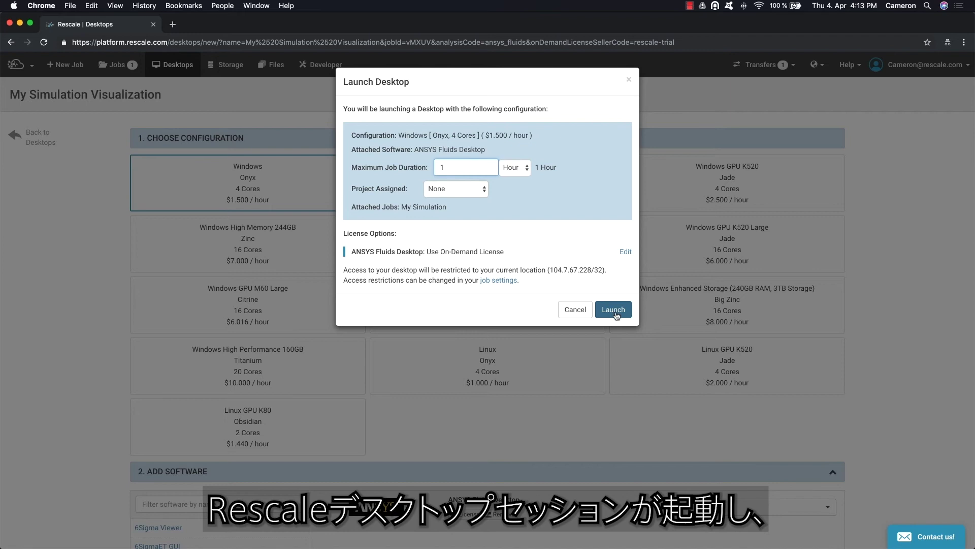
left_click(613, 311)
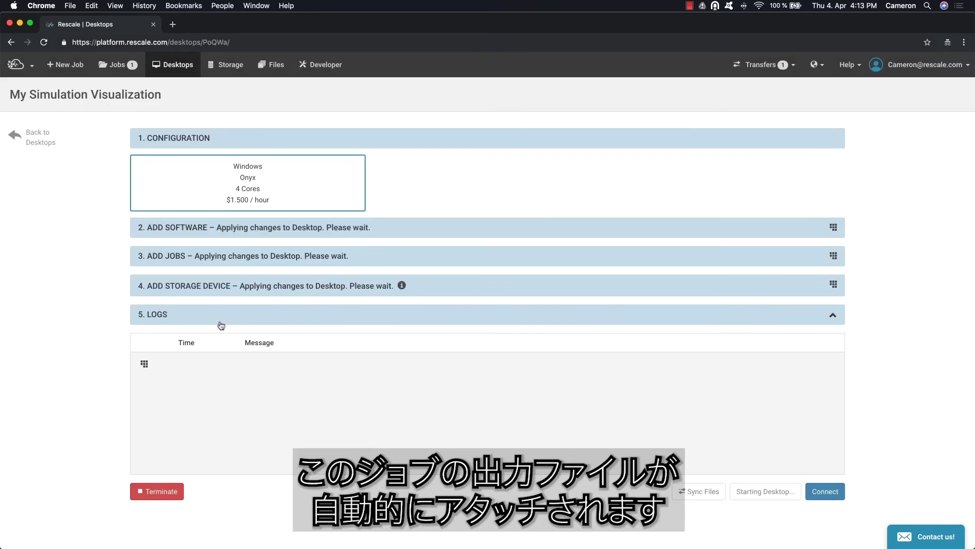
left_click(816, 492)
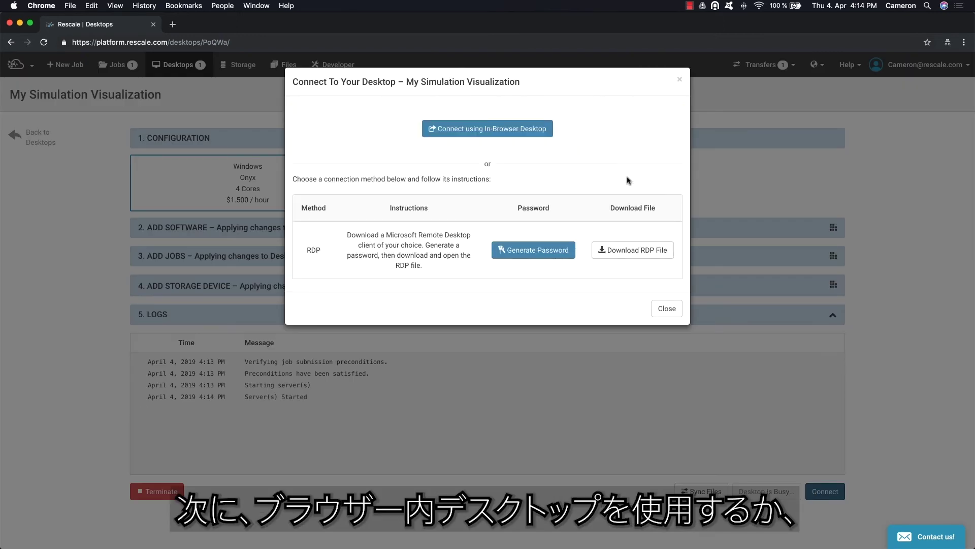
- Connect to the visualization desktop in-browser, opening a Rescale Desktop Connect tab
left_click(473, 129)
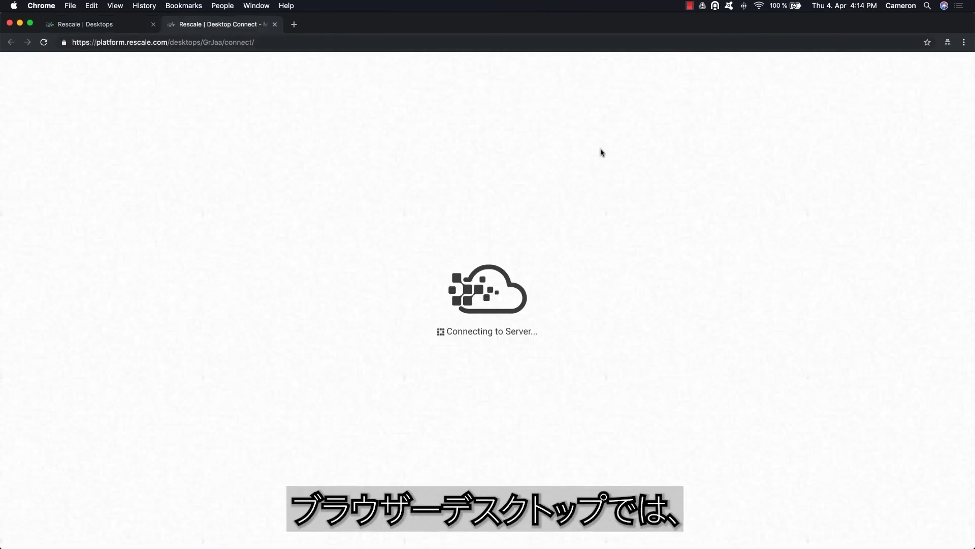